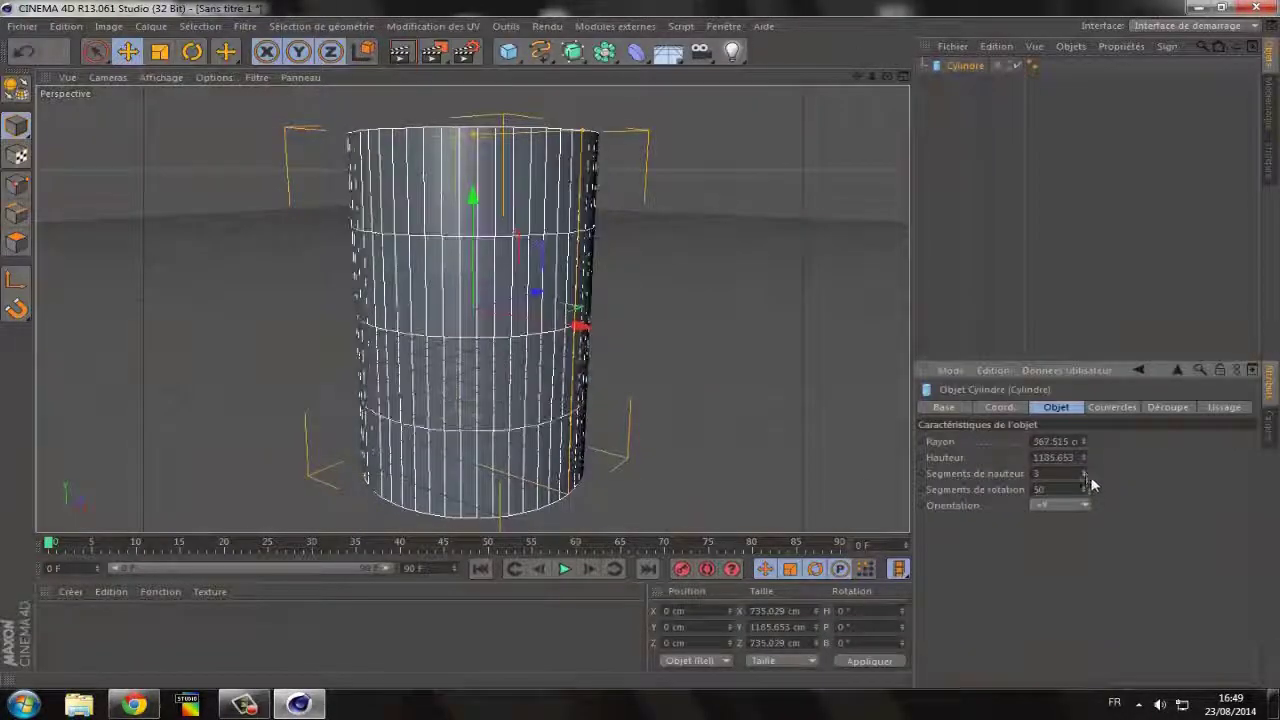
# - Make the cylinder editable, add loop cuts, scale an edge ring to 117% and extrude the top cap
pyautogui.press('c')
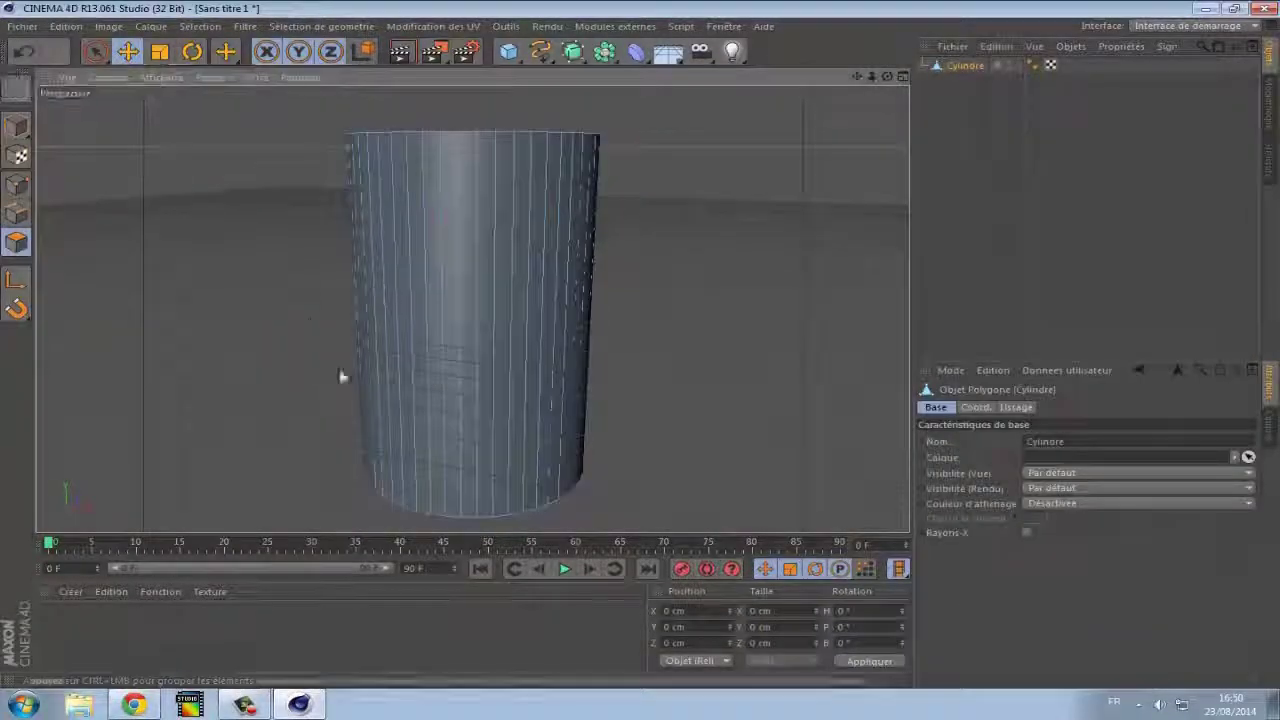
pyautogui.press('k')
pyautogui.press('t')
pyautogui.moveTo(210, 240); pyautogui.dragTo(897, 87)
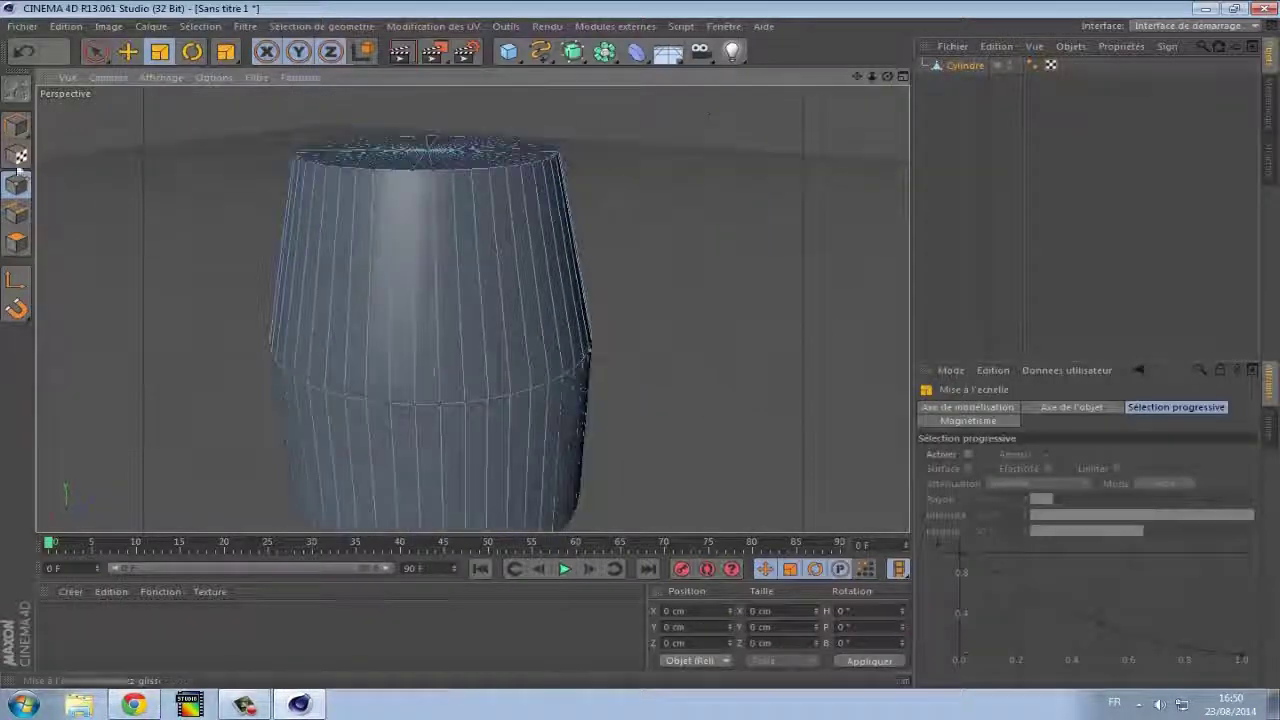
pyautogui.press('d')
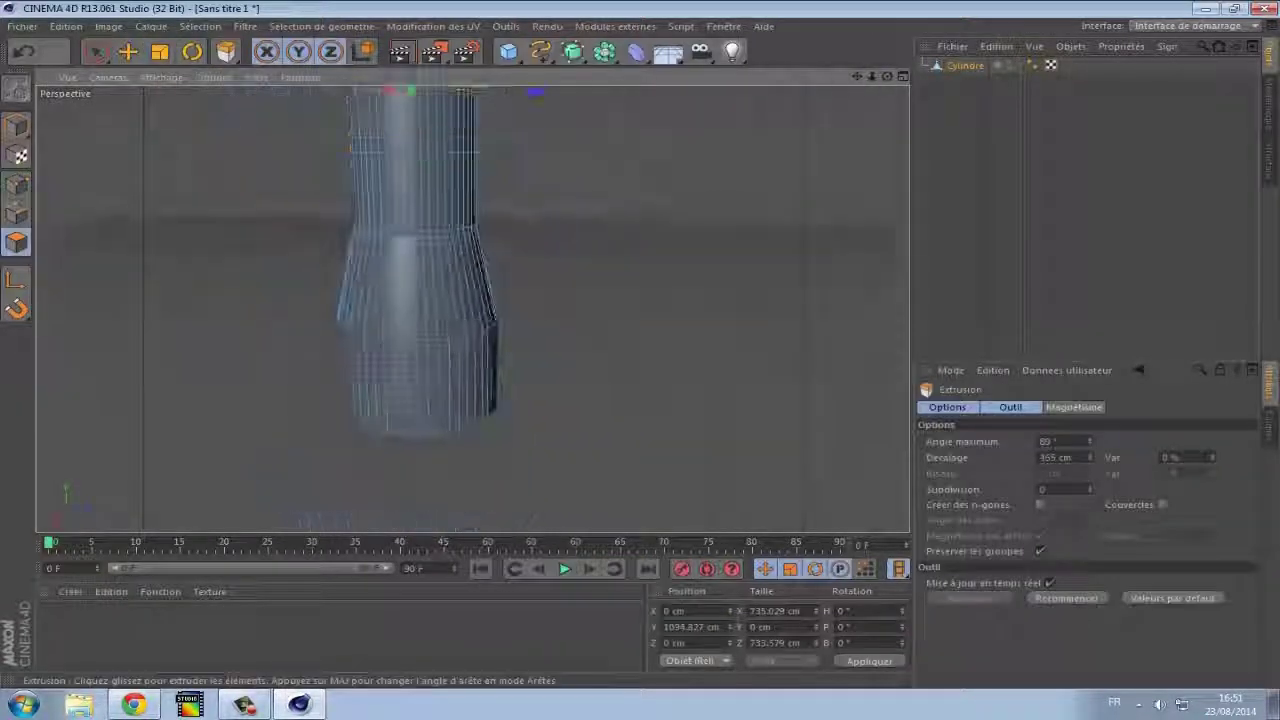
# - Trace an arched outline across the tower wall with the Knife in the enlarged Right view
pyautogui.scroll(5, 450, 300)
pyautogui.press('k')
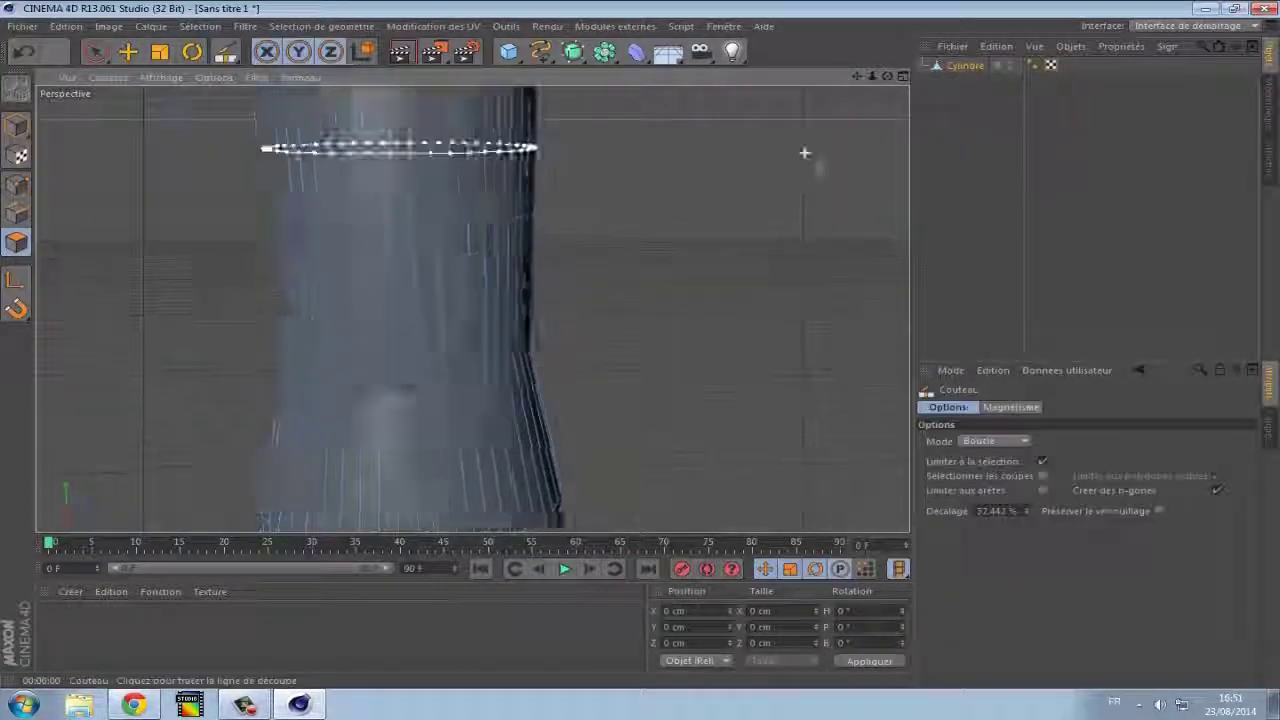
pyautogui.keyDown('alt'); pyautogui.moveTo(503, 247); pyautogui.dragTo(503, 173, button='middle'); pyautogui.keyUp('alt')
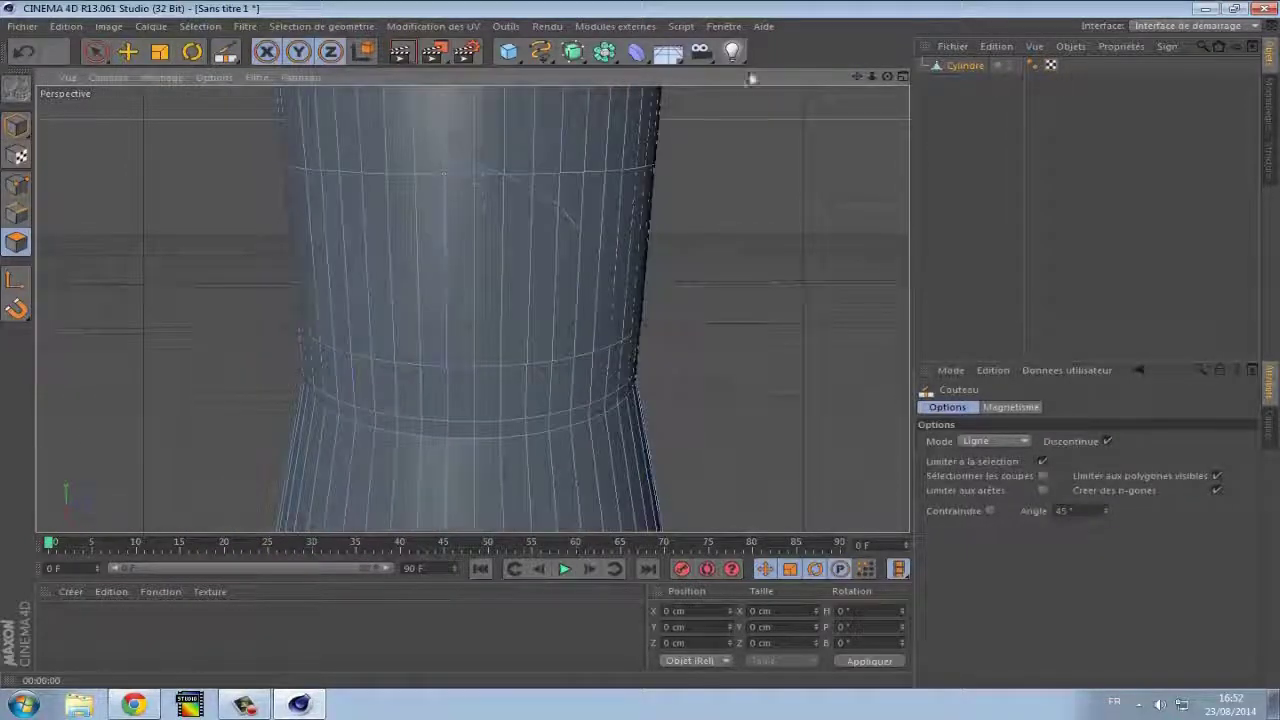
pyautogui.middleClick(514, 154)
pyautogui.middleClick(689, 423)
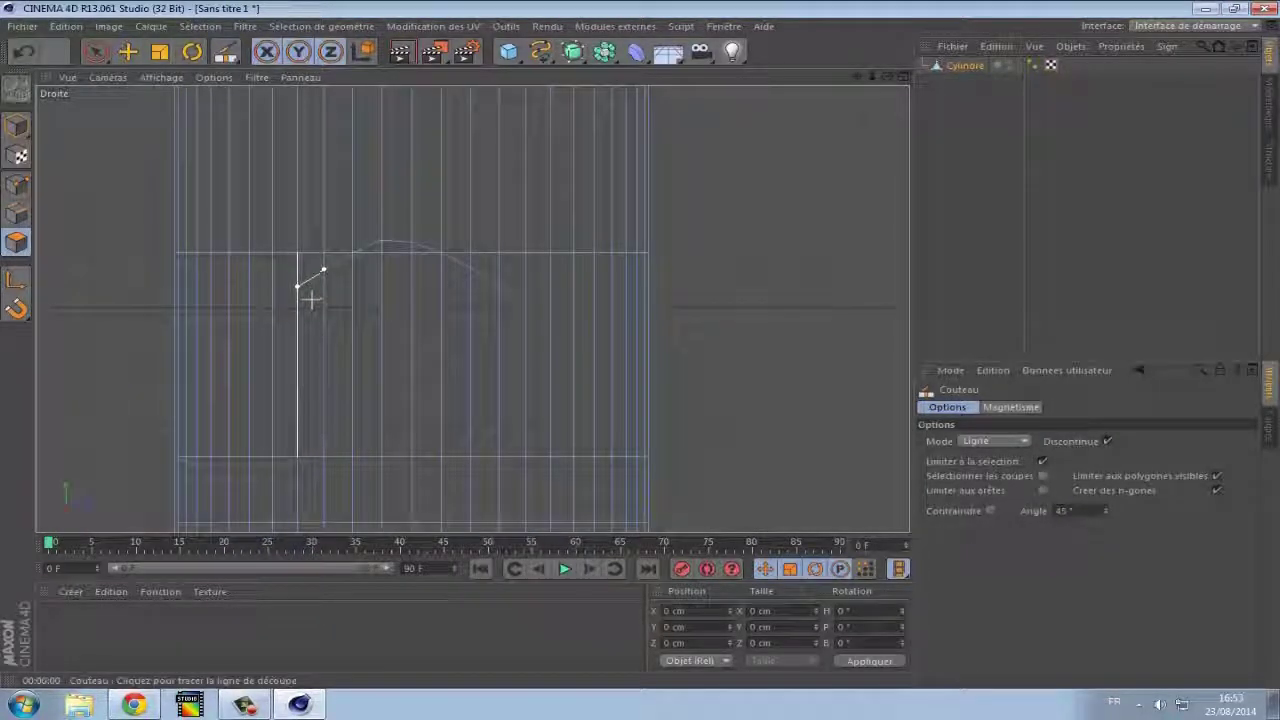
pyautogui.scroll(2, 530, 325)
# - Select the faces inside the arch outline and delete them to open the hole
pyautogui.press('9')
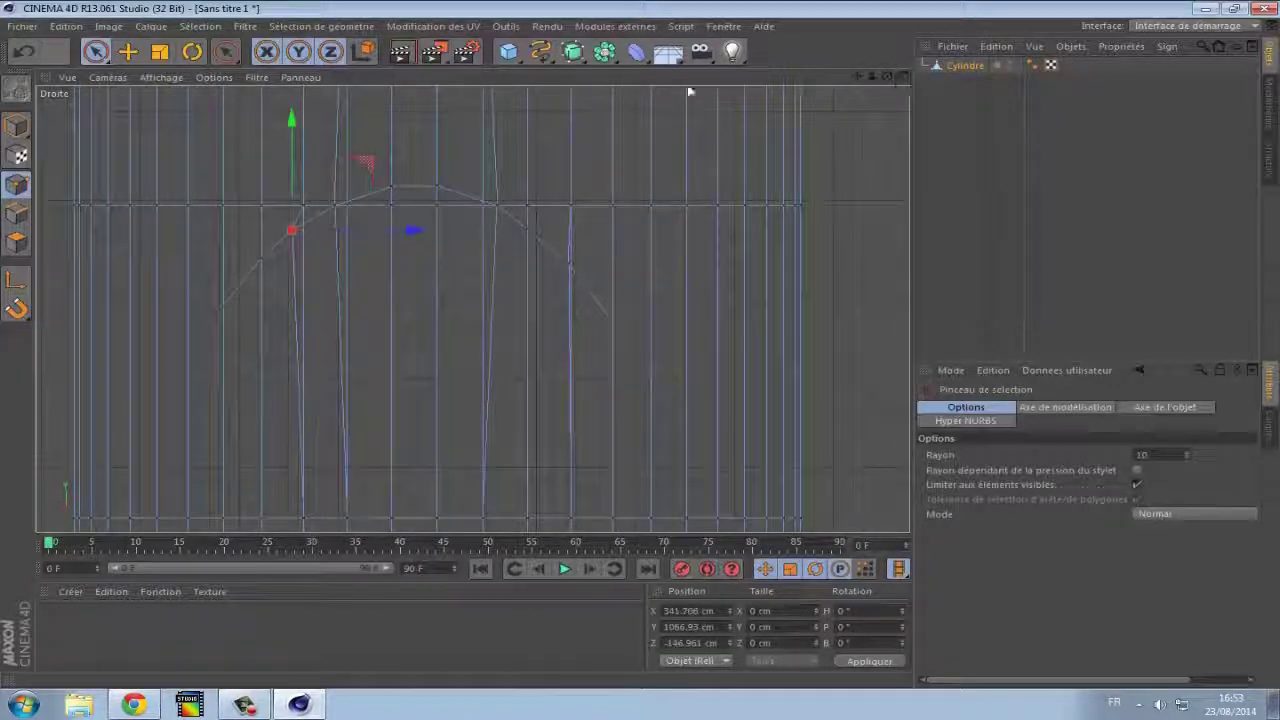
pyautogui.press('F1')
pyautogui.press('Delete')
pyautogui.keyDown('alt'); pyautogui.moveTo(471, 165); pyautogui.dragTo(565, 196); pyautogui.keyUp('alt')
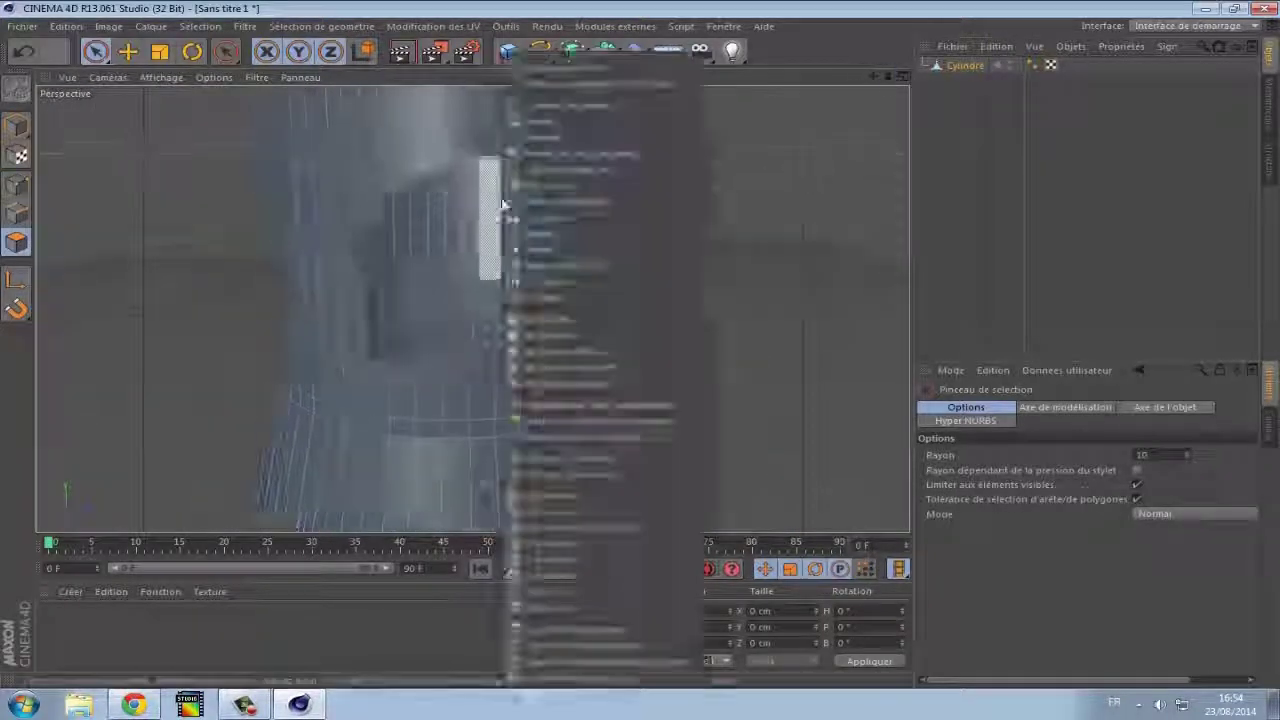
pyautogui.press('F3')
pyautogui.press('k')
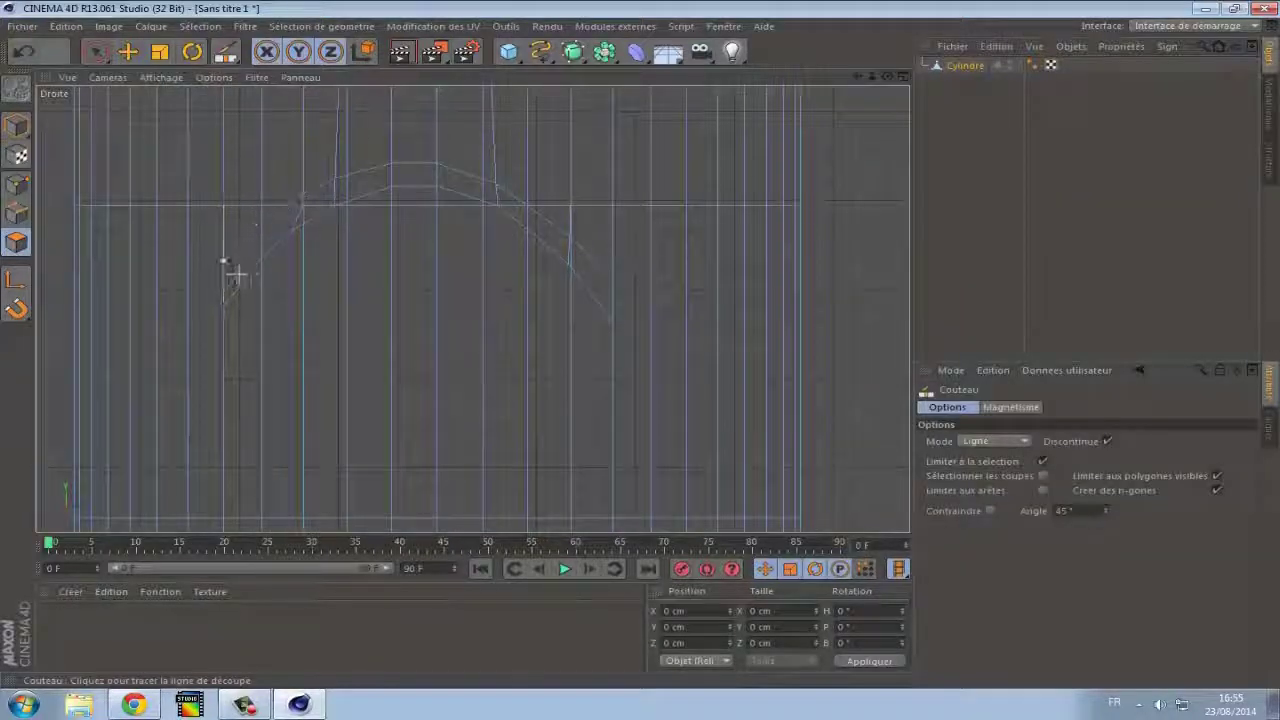
# - Extrude the strip of faces around the arch outward by 20.9 cm to thicken the rim
pyautogui.press('9')
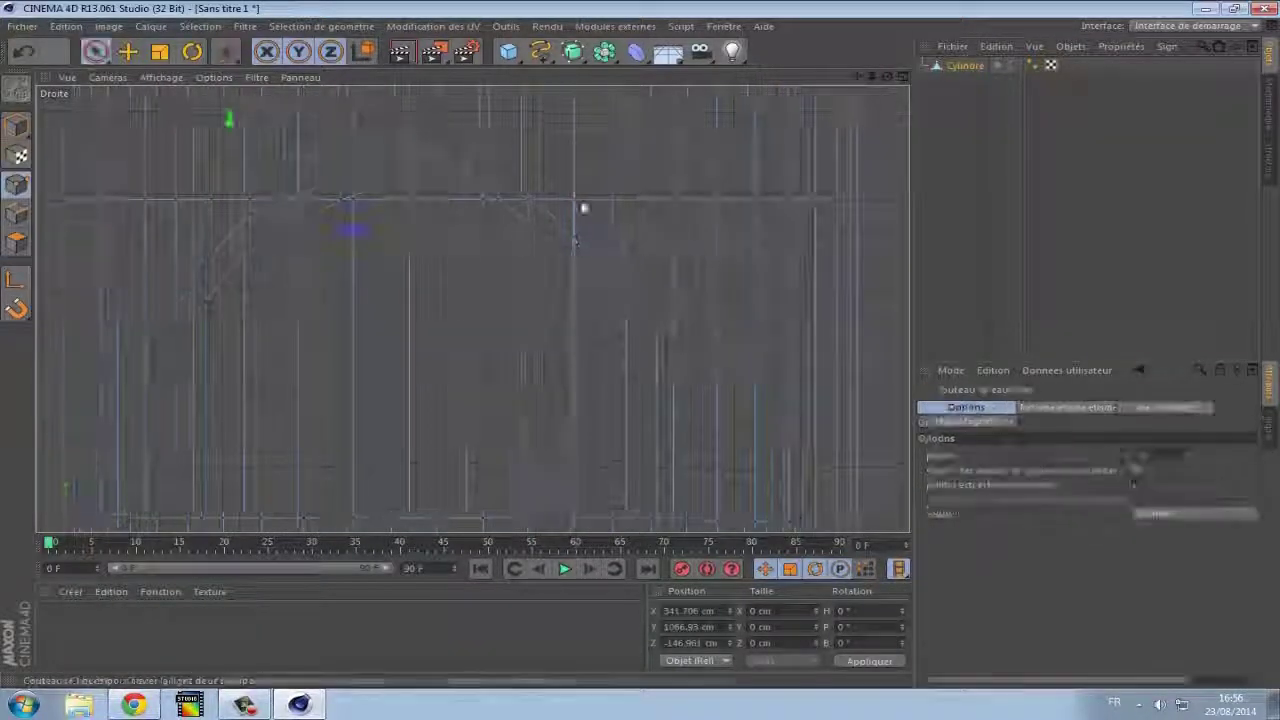
pyautogui.press('F1')
pyautogui.moveTo(300, 390)
pyautogui.mouseDown()
pyautogui.moveTo(310, 165)
pyautogui.moveTo(560, 200)
pyautogui.mouseUp()
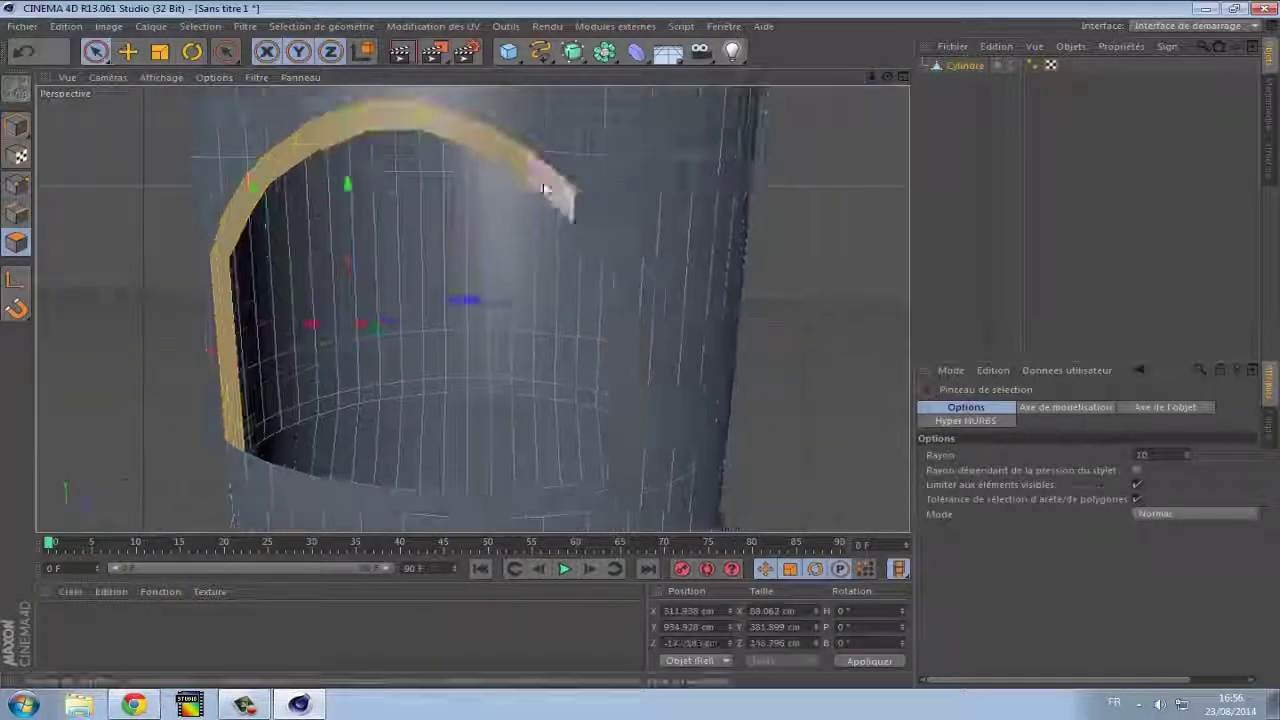
pyautogui.press('d')
pyautogui.moveTo(560, 250)
pyautogui.mouseDown()
pyautogui.moveTo(695, 235)
pyautogui.moveTo(600, 240)
pyautogui.mouseUp()
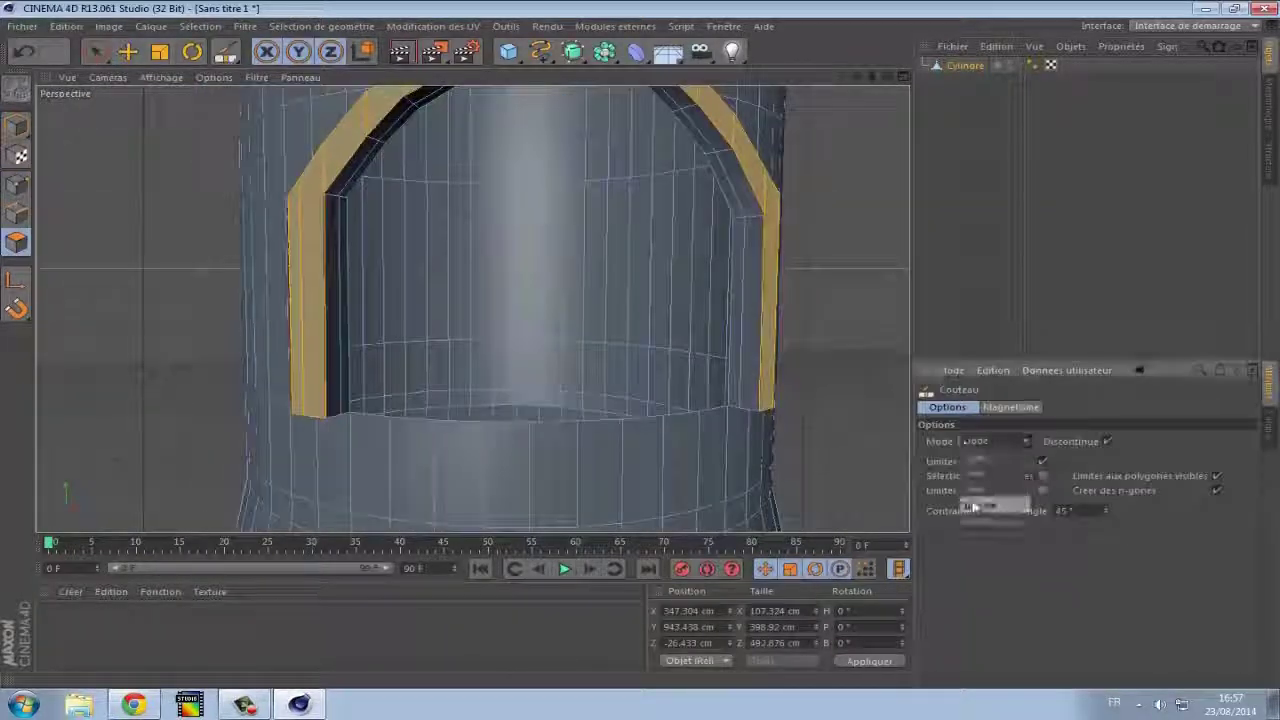
pyautogui.press('9')
# - Loop-cut a ring around the tower and extrude it into a 15.3 cm protruding band
pyautogui.press('k')
pyautogui.moveTo(871, 76); pyautogui.dragTo(897, 87)
pyautogui.press('F3')
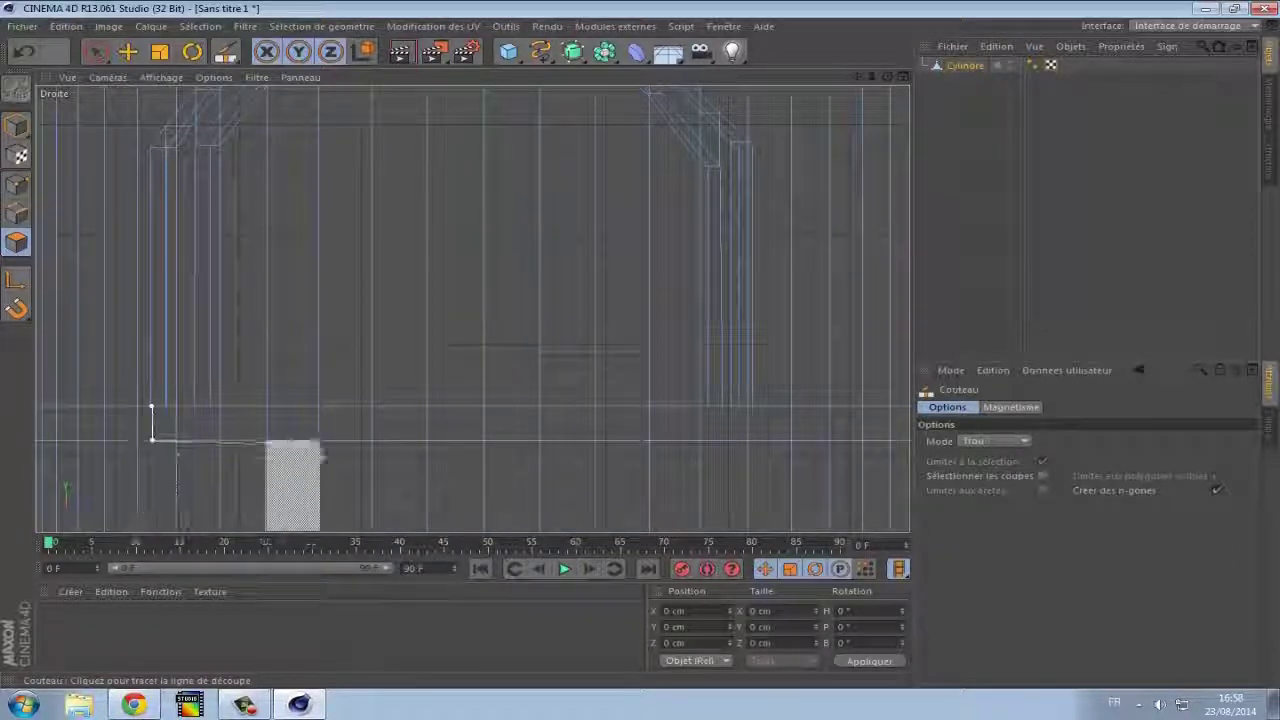
pyautogui.press('F5')
pyautogui.press('F1')
pyautogui.hotkey('ctrl', 'z')
pyautogui.press('d')
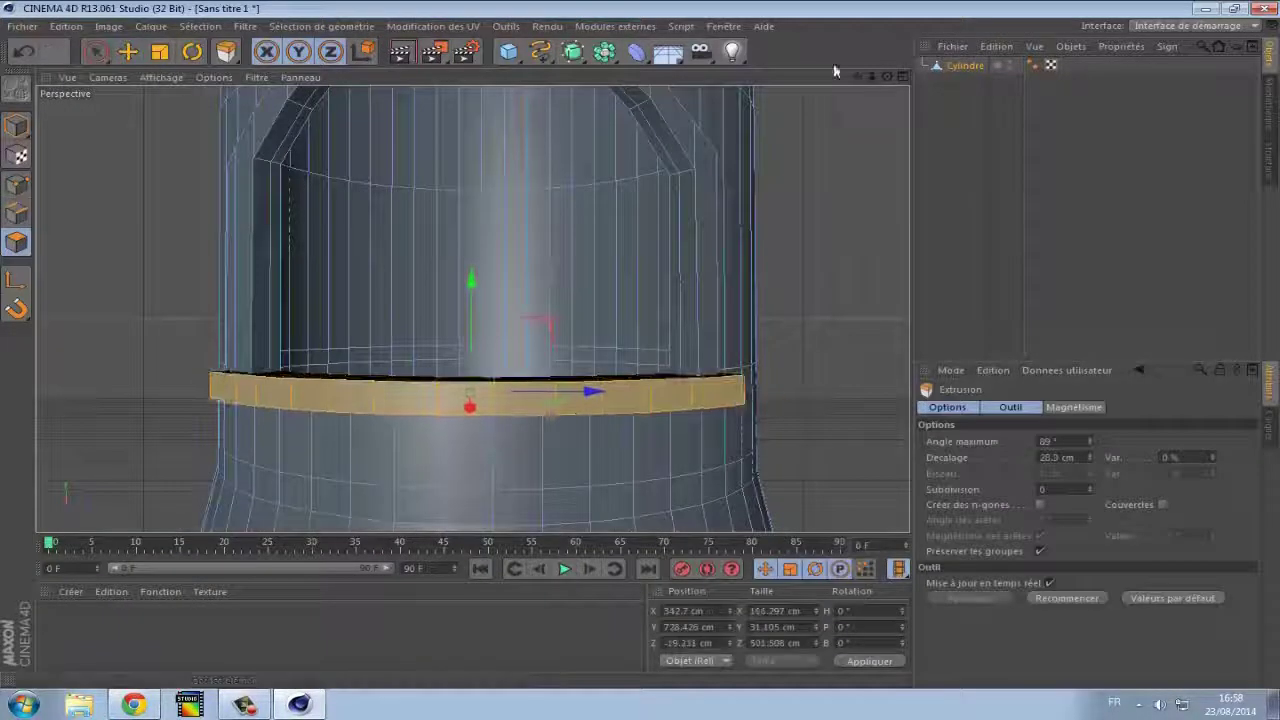
pyautogui.keyDown('alt'); pyautogui.moveTo(700, 150); pyautogui.dragTo(320, 366); pyautogui.keyUp('alt')
pyautogui.scroll(-5, 480, 360)
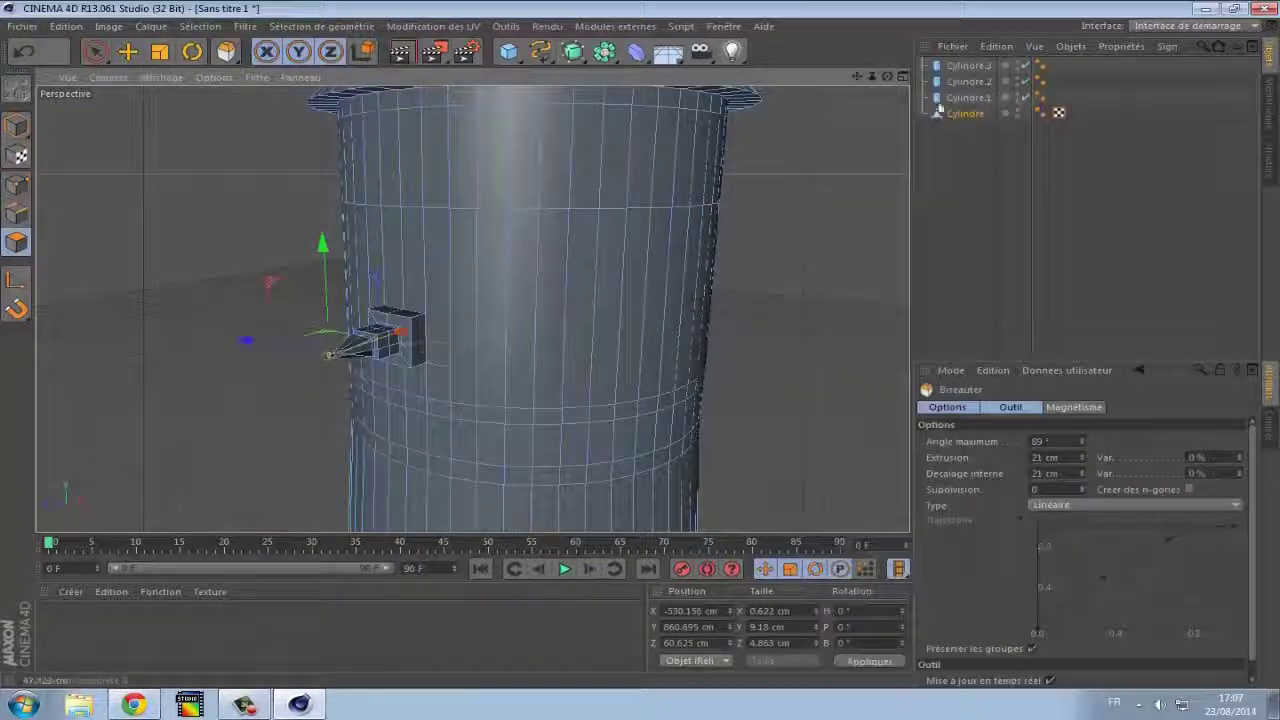
# - Bring up the modelling commands for the selected side polygons to bevel and extrude them
pyautogui.rightClick(186, 330)
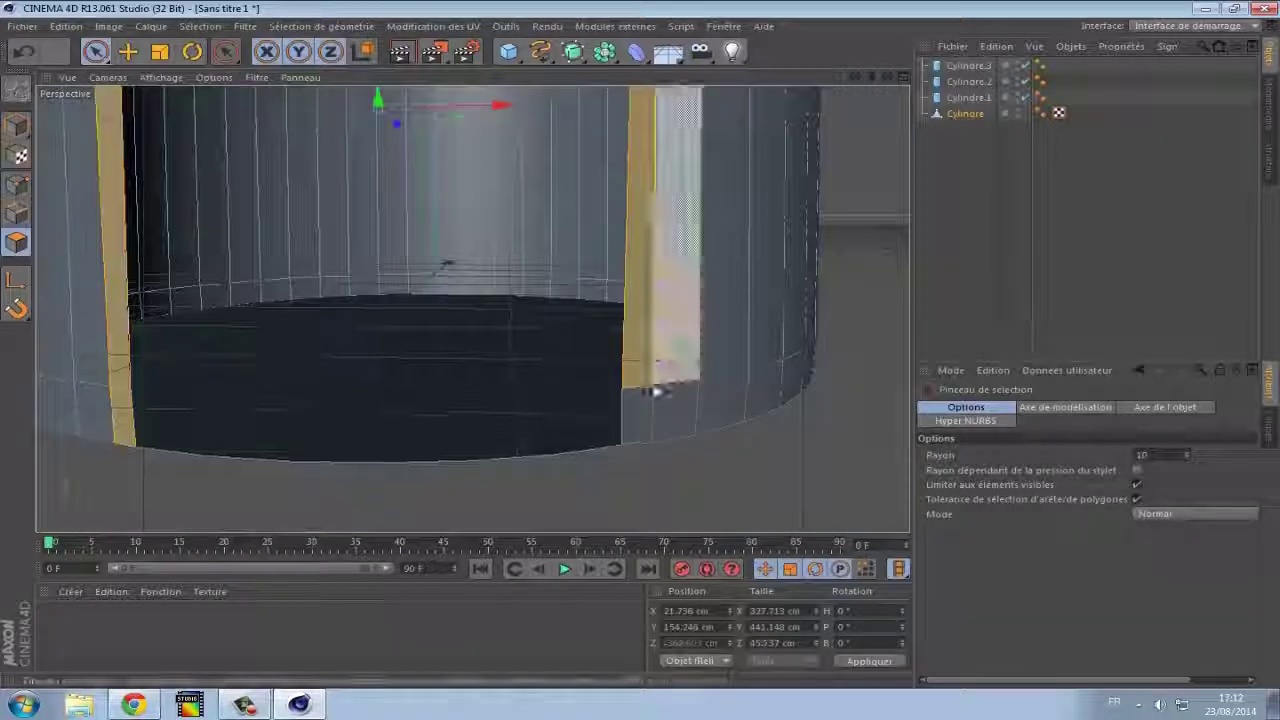
# - Orbit around the arch and move the door polygons into place with the Move tool
pyautogui.keyDown('alt'); pyautogui.moveTo(657, 386); pyautogui.dragTo(98, 320); pyautogui.keyUp('alt')
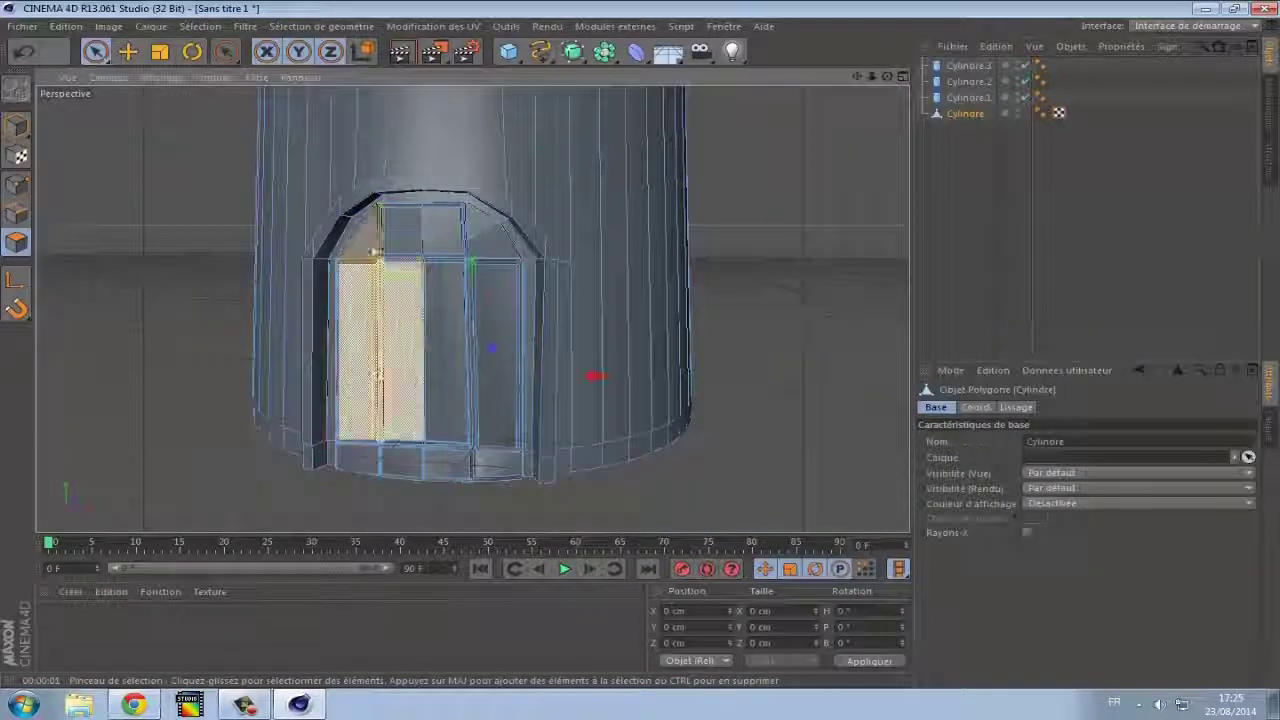
pyautogui.press('e')
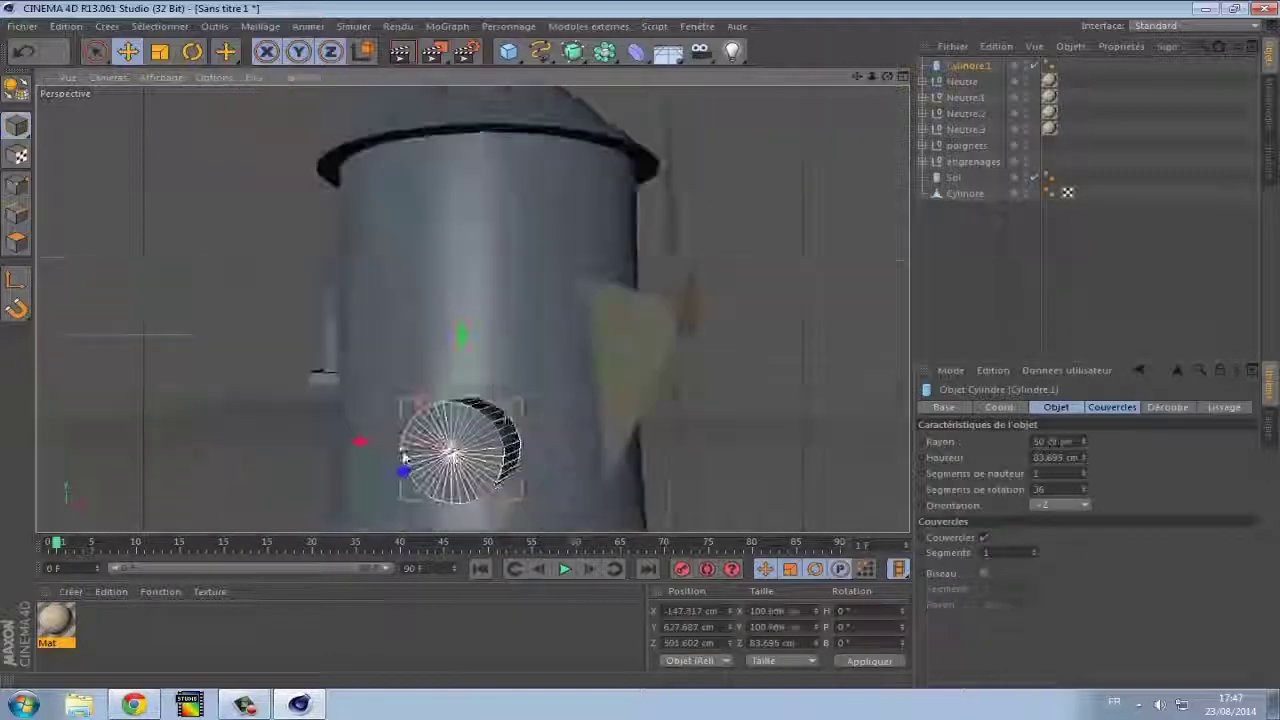
# - Set the radial cloner's initial angle to 0° so the four sails line up
pyautogui.press('r')
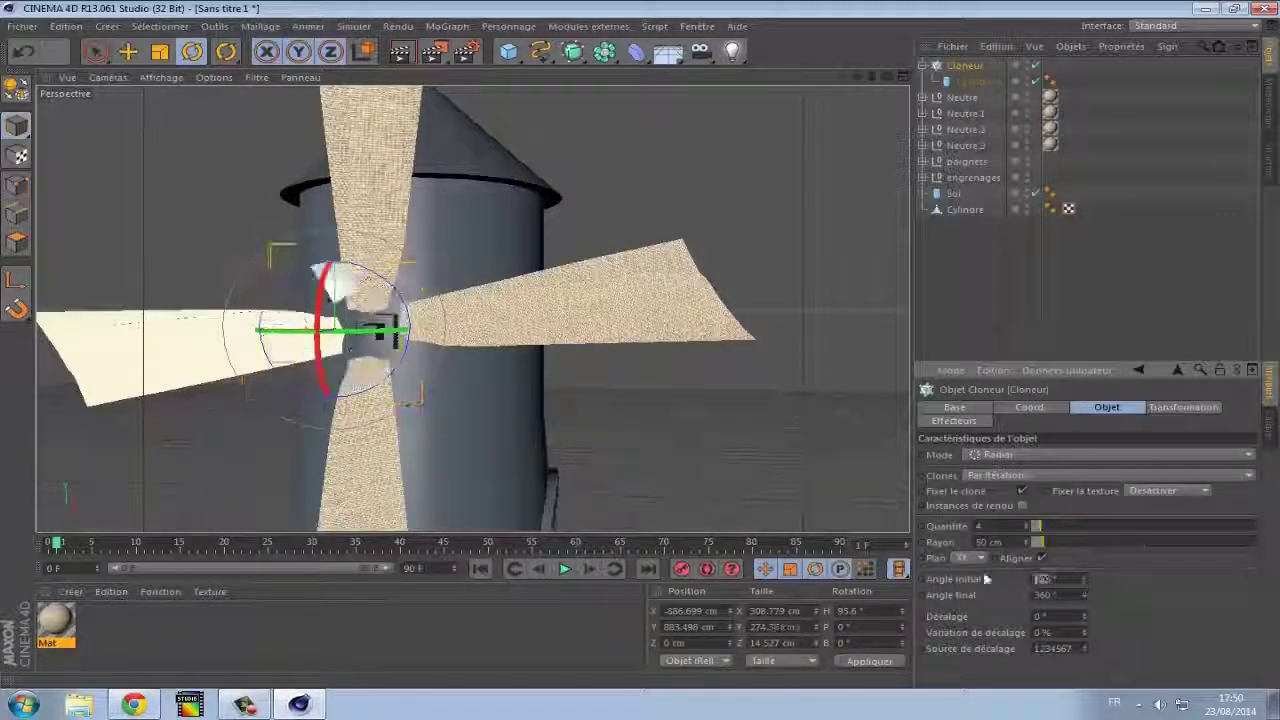
pyautogui.write('0')
pyautogui.press('Return')
# - Select the hub palme, the cloner and the Neutre.1 group to organise the hub
pyautogui.keyDown('alt'); pyautogui.moveTo(366, 243); pyautogui.dragTo(470, 320); pyautogui.keyUp('alt')
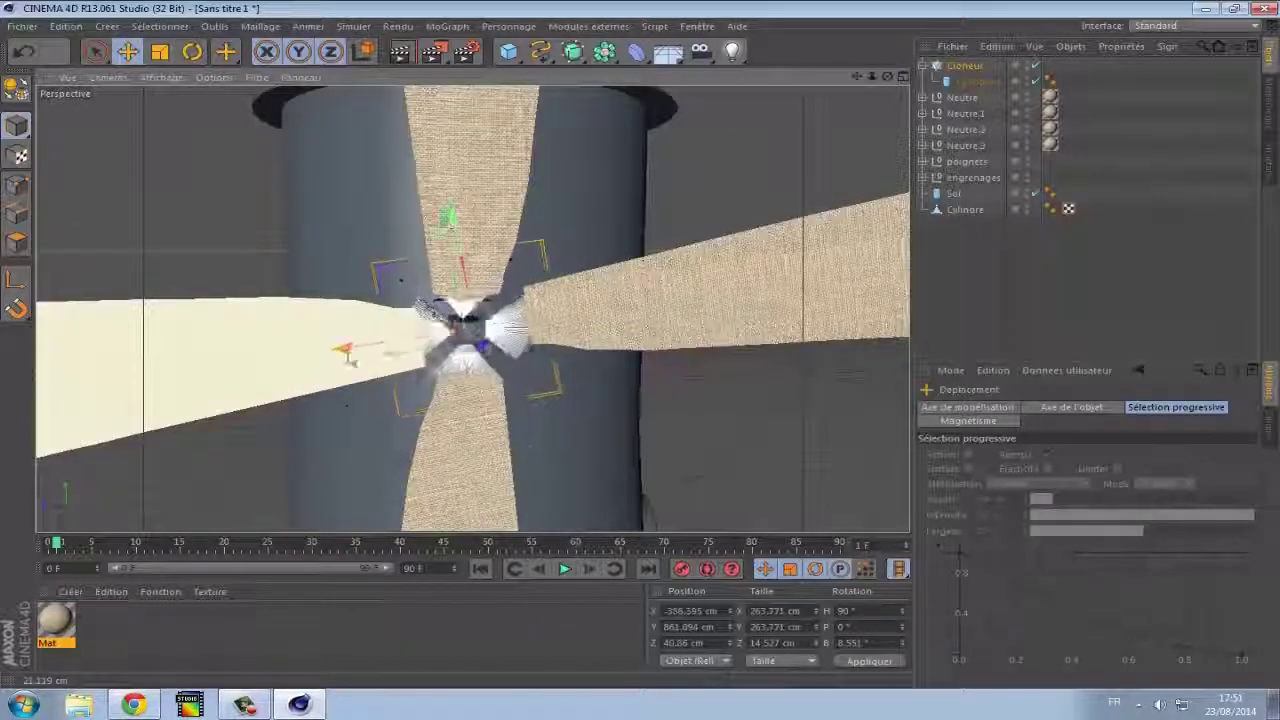
pyautogui.keyDown('alt'); pyautogui.moveTo(430, 305); pyautogui.dragTo(480, 320); pyautogui.keyUp('alt')
pyautogui.click(485, 335)
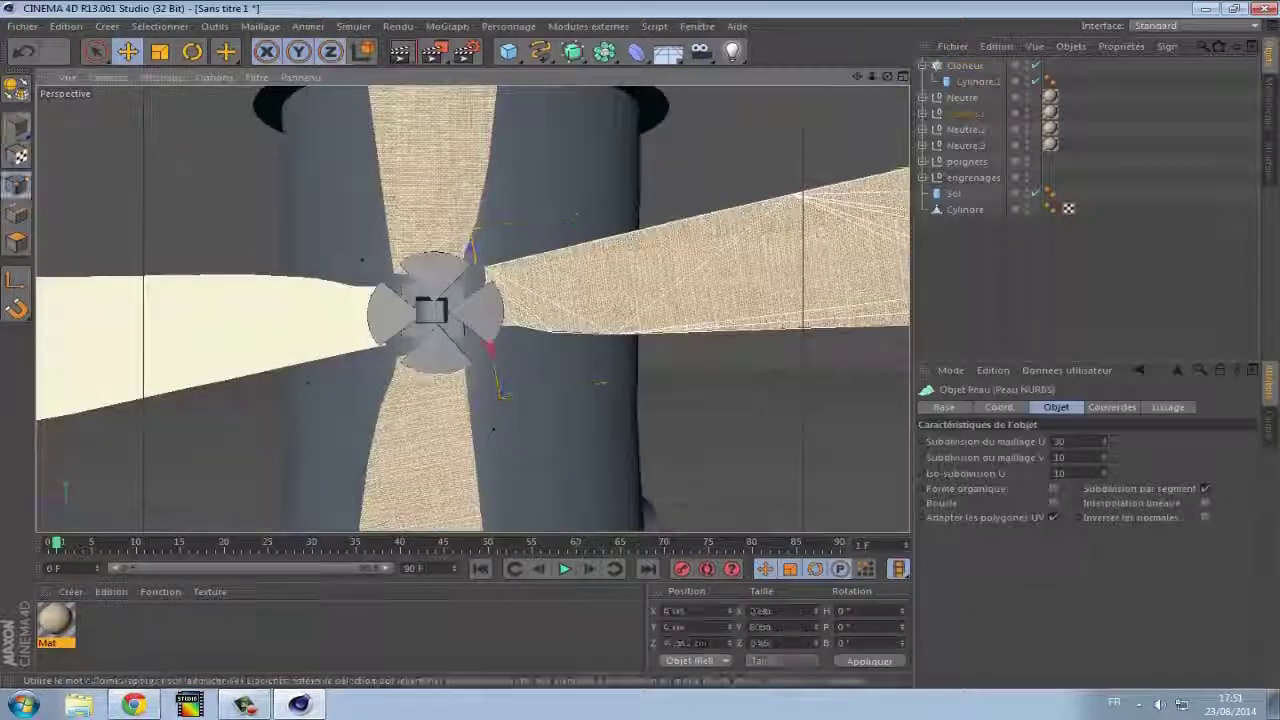
pyautogui.click(490, 347)
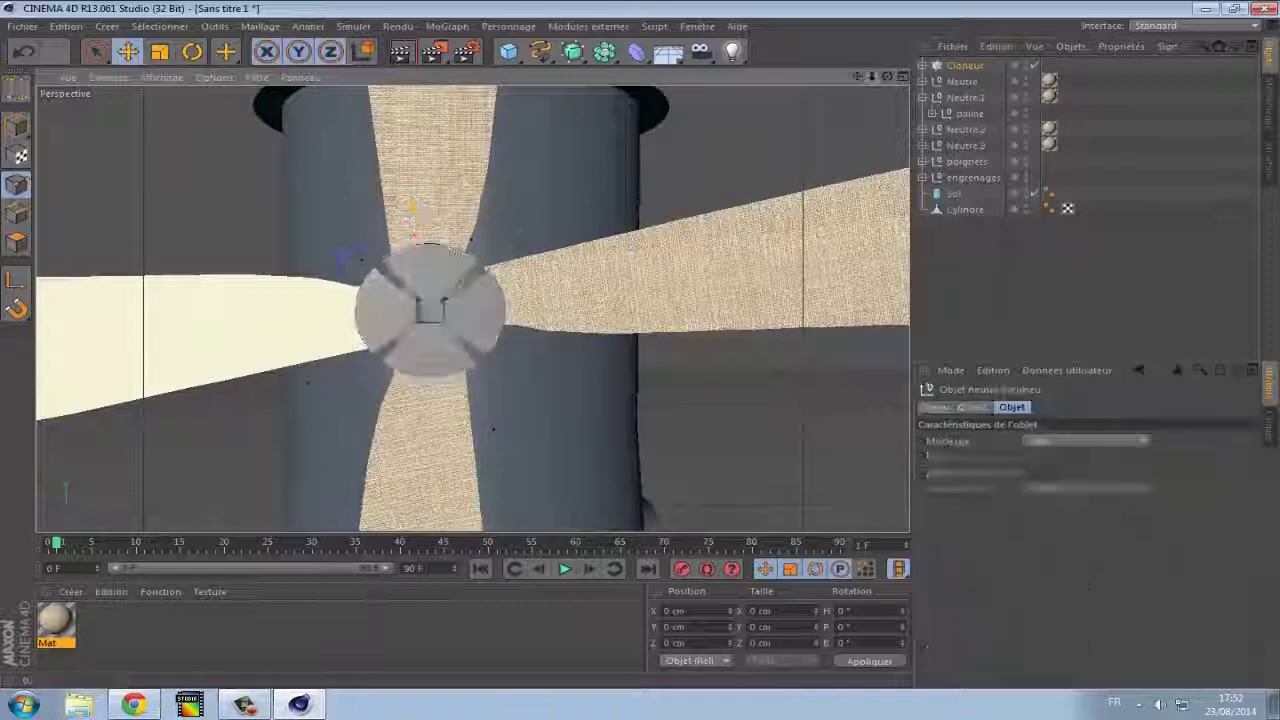
pyautogui.scroll(-3, 430, 300)
pyautogui.click(500, 206)
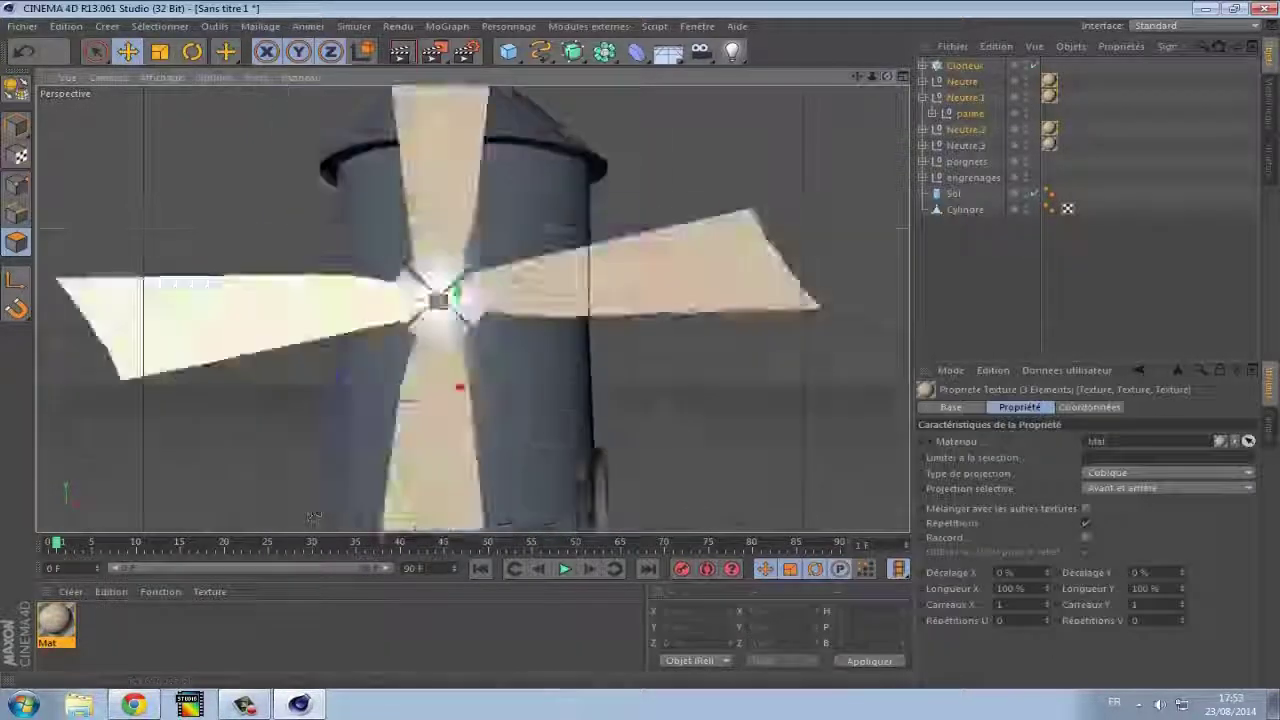
pyautogui.keyDown('alt'); pyautogui.moveTo(313, 517); pyautogui.dragTo(450, 380); pyautogui.keyUp('alt')
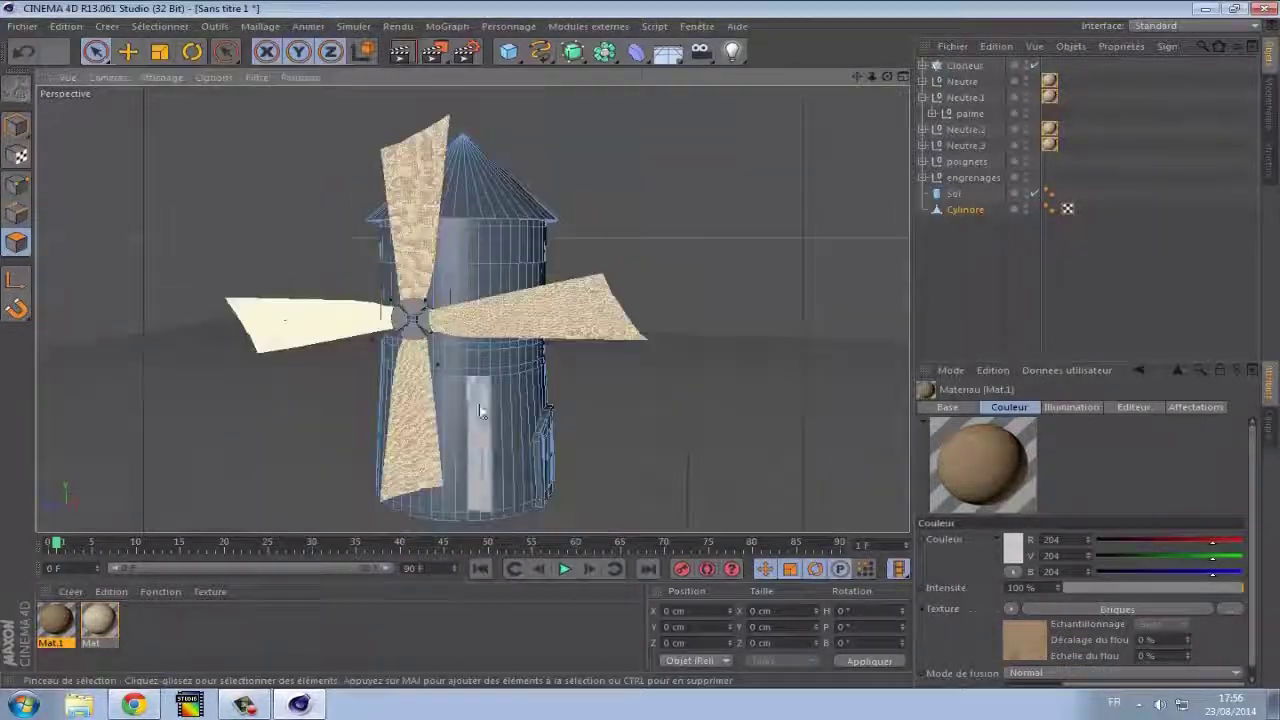
# - Select rings of tower polygons with Ring and Live Selection for applying the brick material
pyautogui.press('u')
pyautogui.press('b')
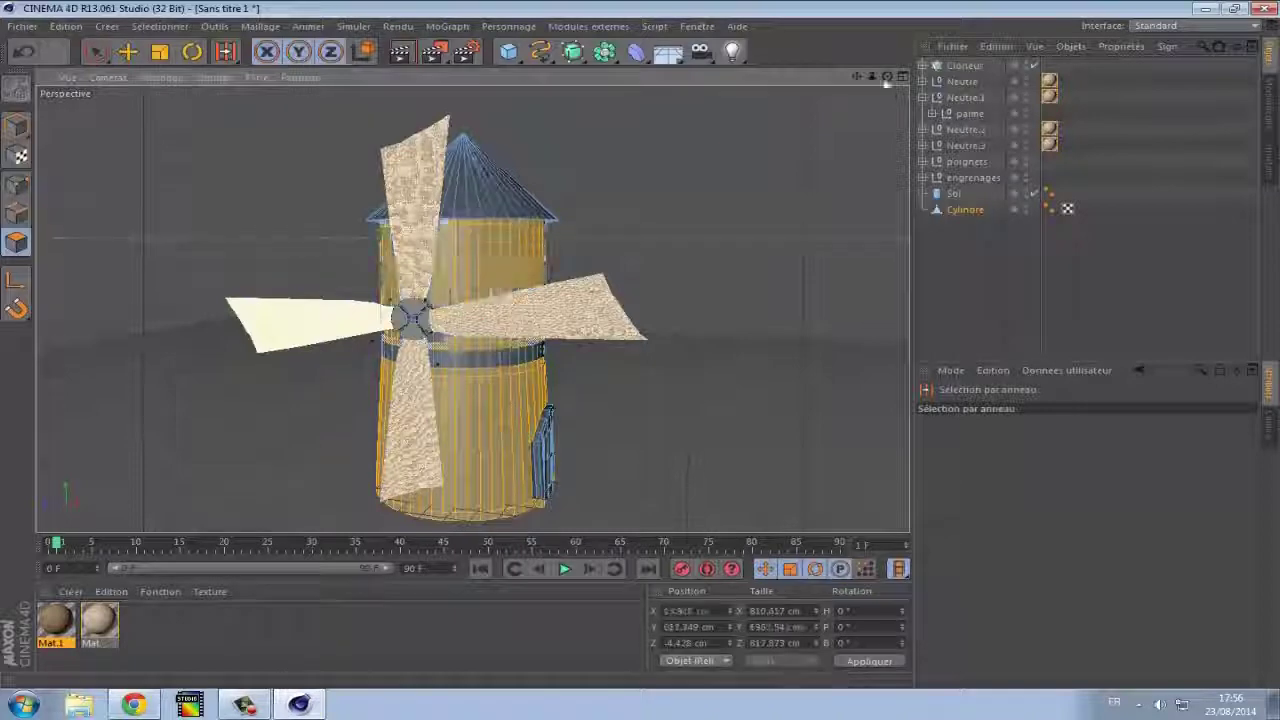
pyautogui.press('9')
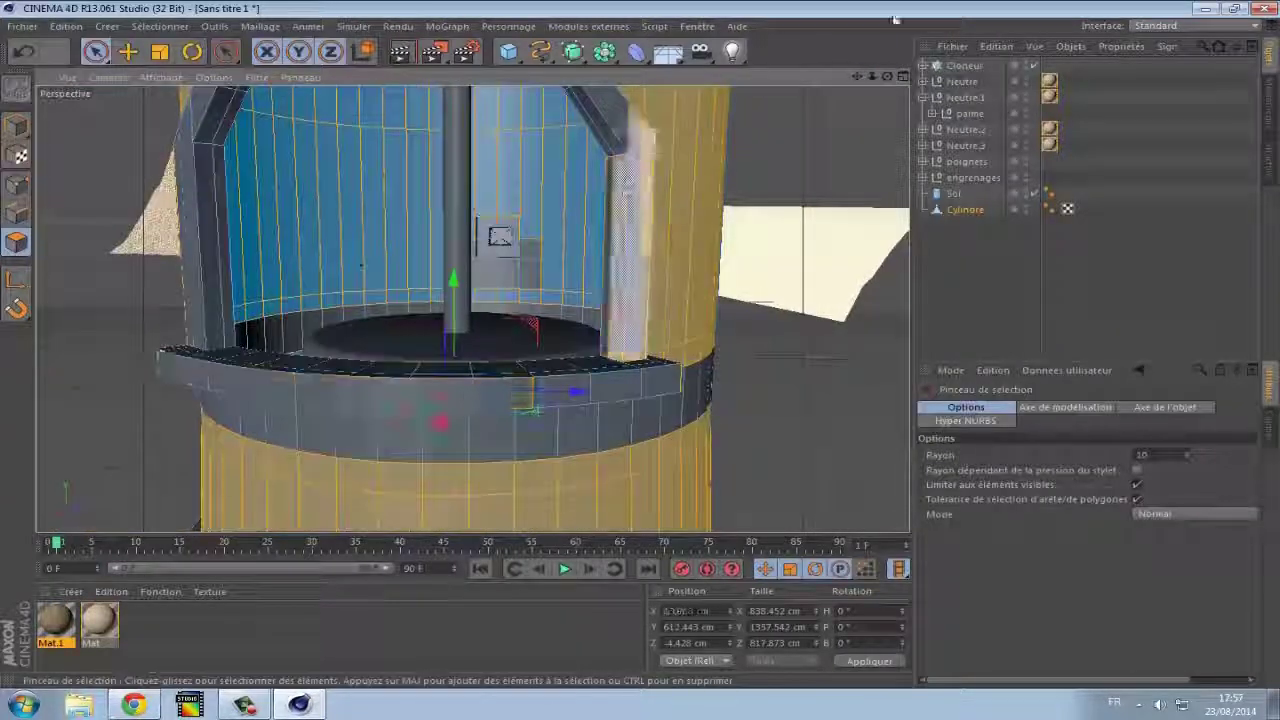
pyautogui.moveTo(498, 237)
pyautogui.keyDown('alt'); pyautogui.mouseDown()
pyautogui.moveTo(663, 363)
pyautogui.moveTo(565, 375)
pyautogui.mouseUp(); pyautogui.keyUp('alt')
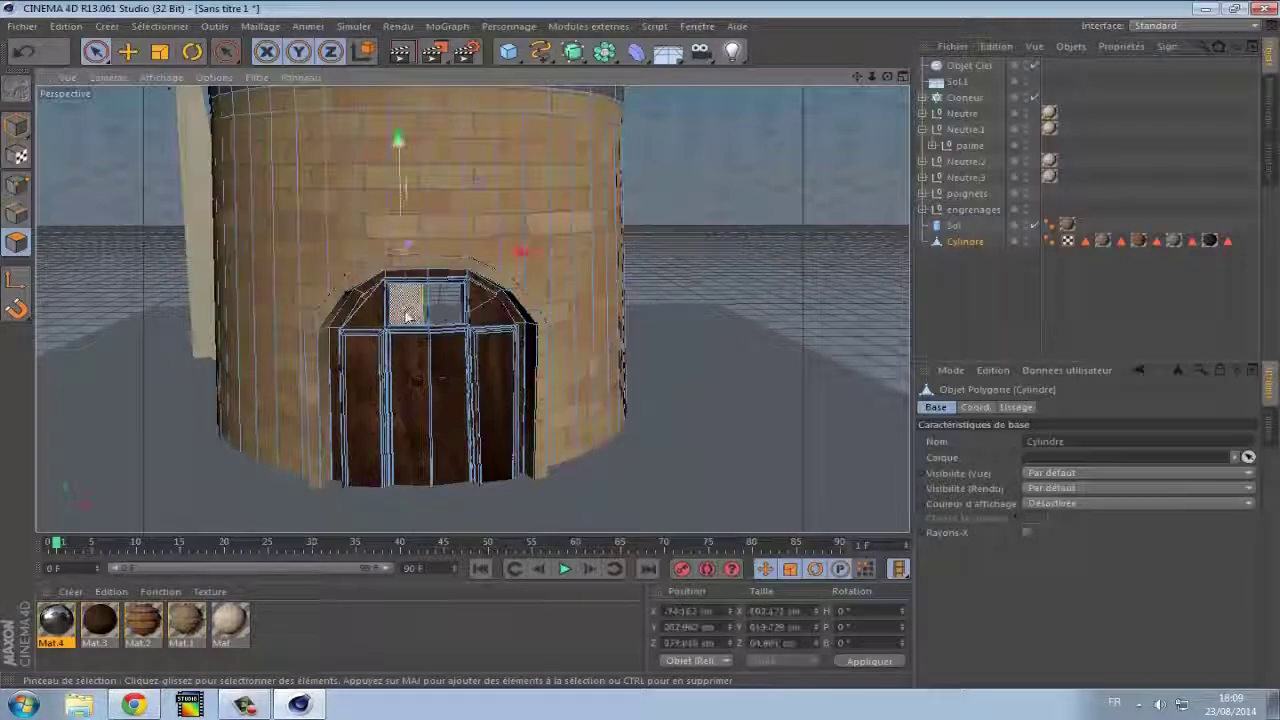
# - Orbit around the tower and start Close Polygon Hole to fill the remaining gap
pyautogui.keyDown('alt'); pyautogui.moveTo(407, 316); pyautogui.dragTo(455, 297); pyautogui.keyUp('alt')
pyautogui.press('m')
pyautogui.press('d')
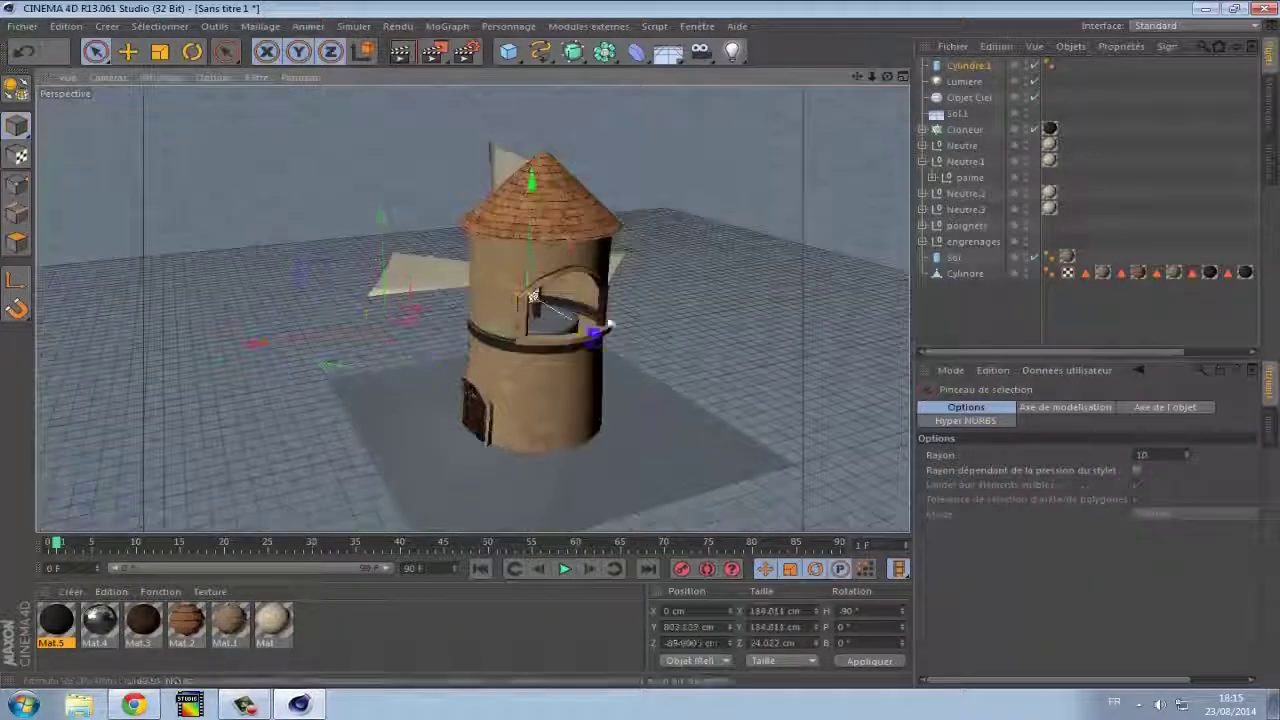
# - Add a second light and a Tube primitive, then render the view
pyautogui.click(400, 52)
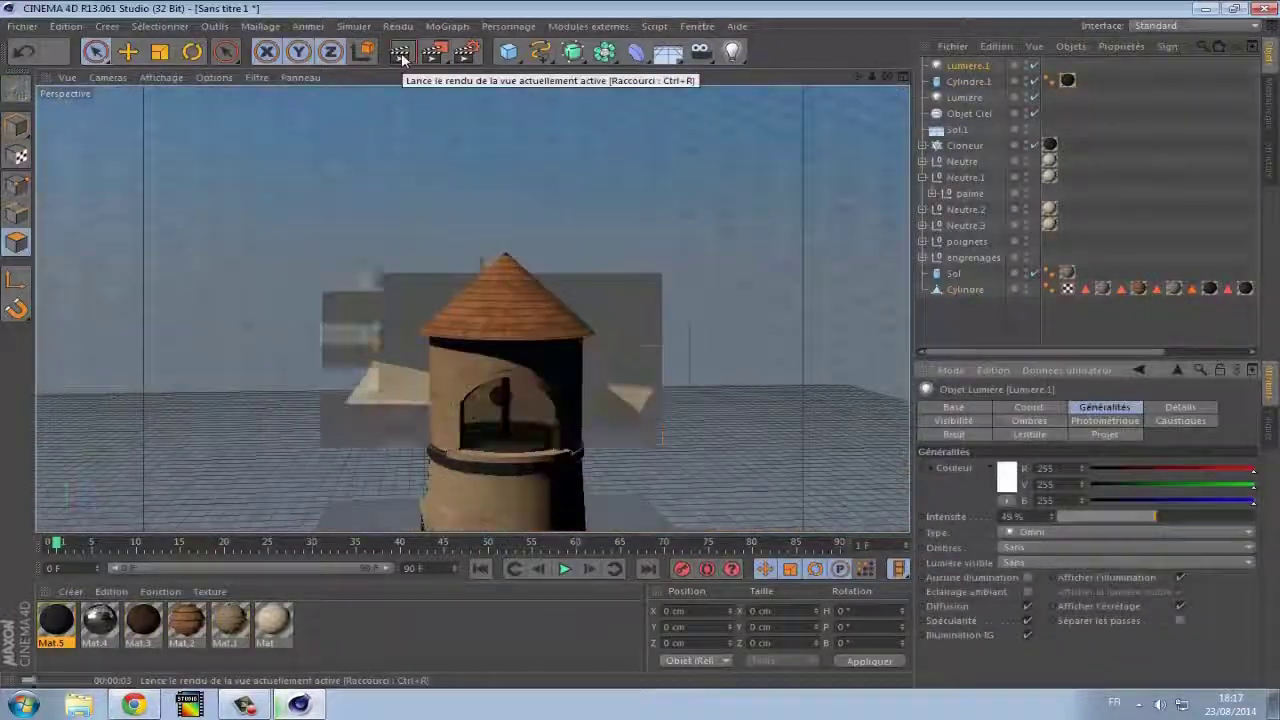
pyautogui.click(508, 52)
pyautogui.click(700, 130)
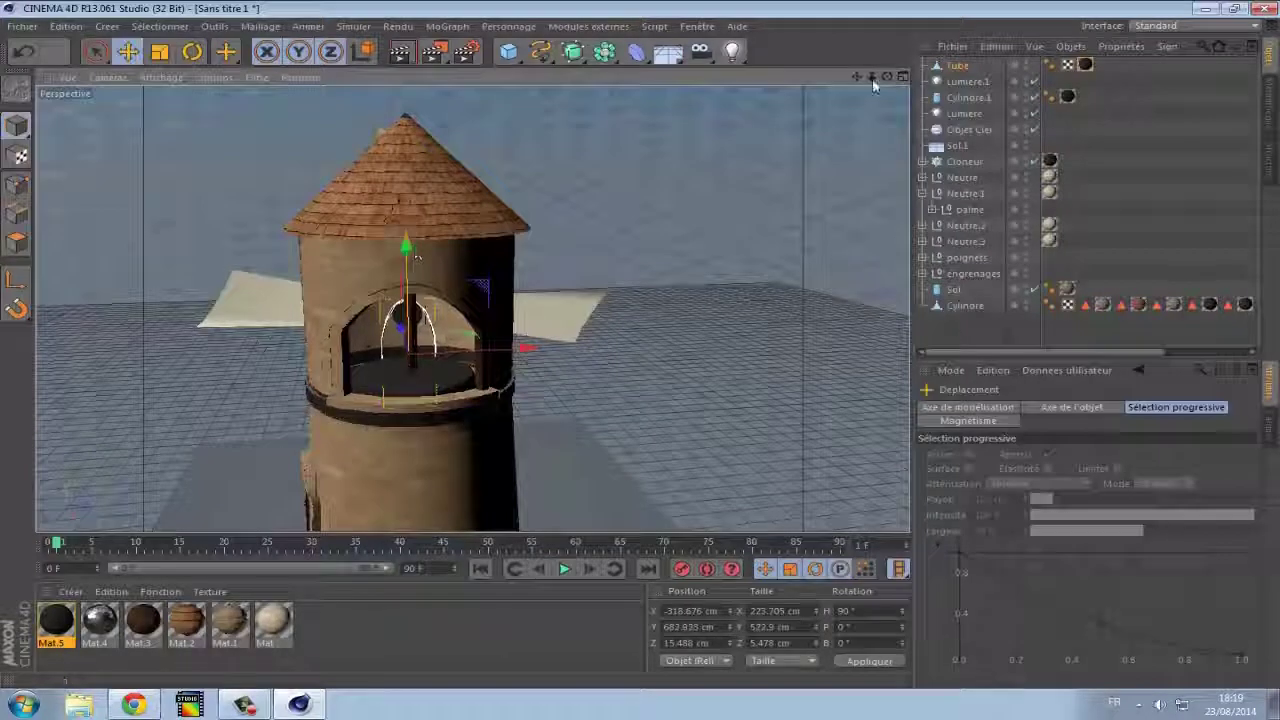
pyautogui.click(413, 58)
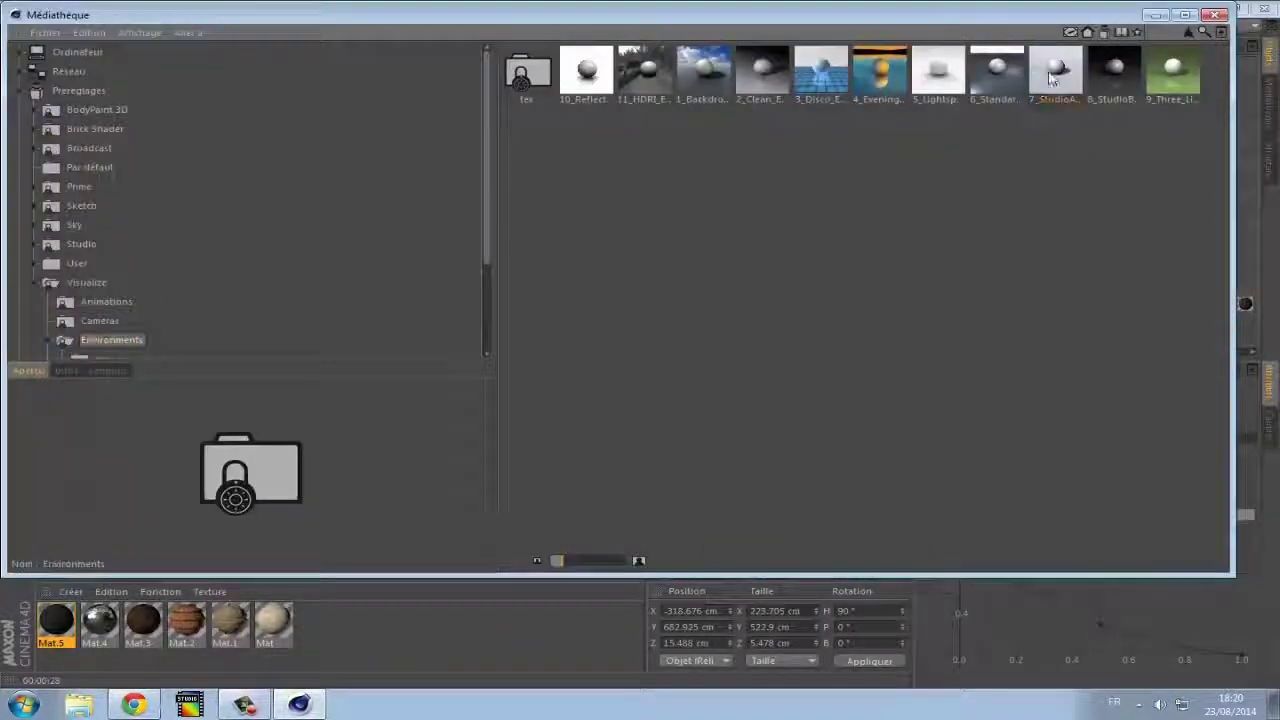